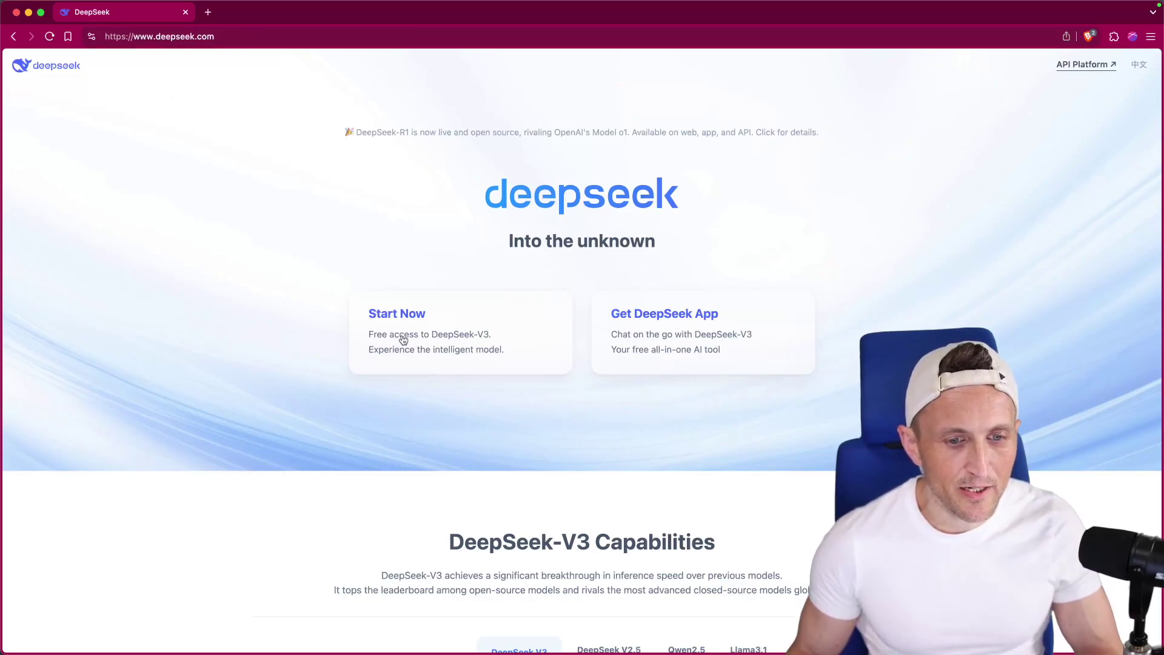
Step: Open DeepSeek's free web chat from the Start Now card on deepseek.com
left_click(438, 335)
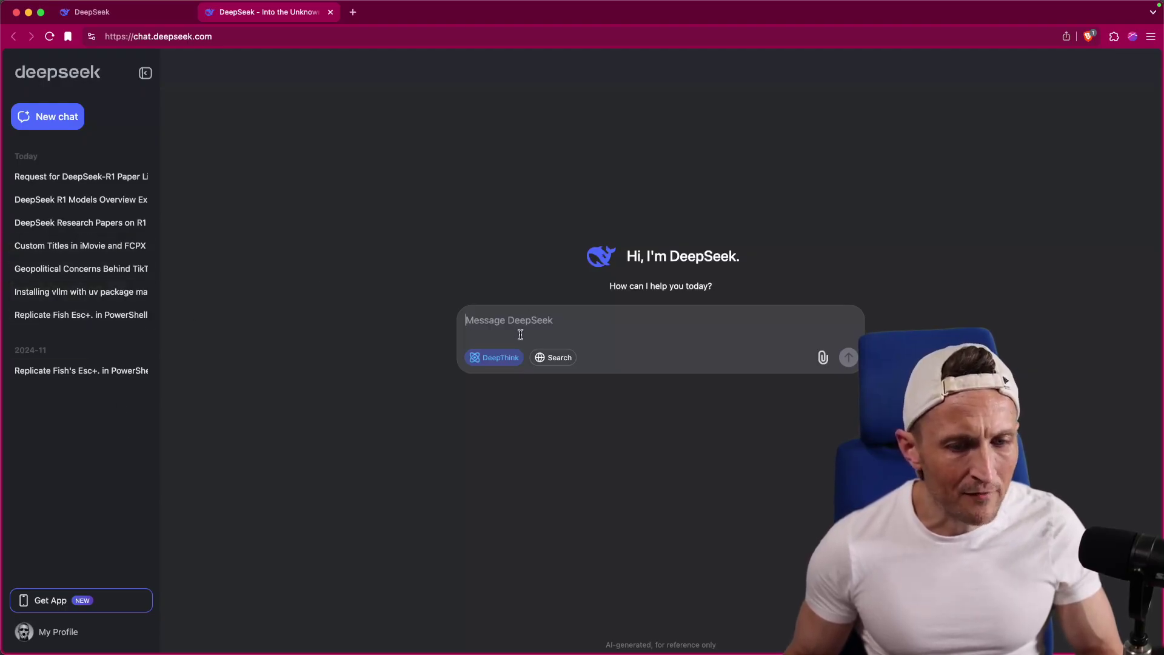
left_click(500, 362)
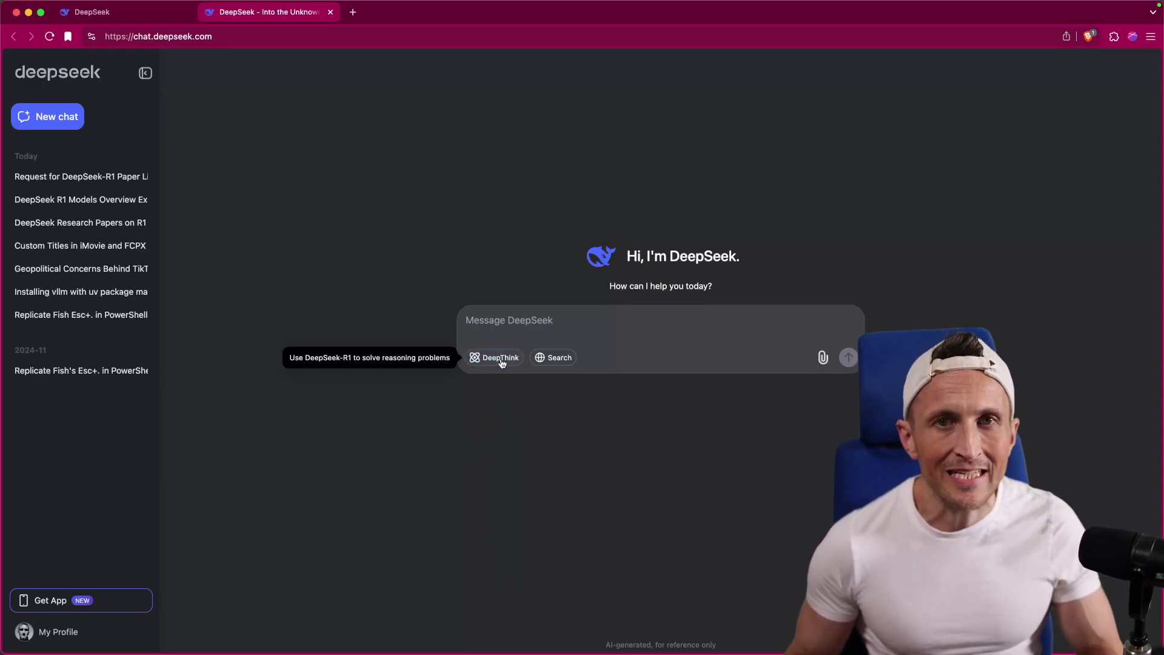
left_click(495, 363)
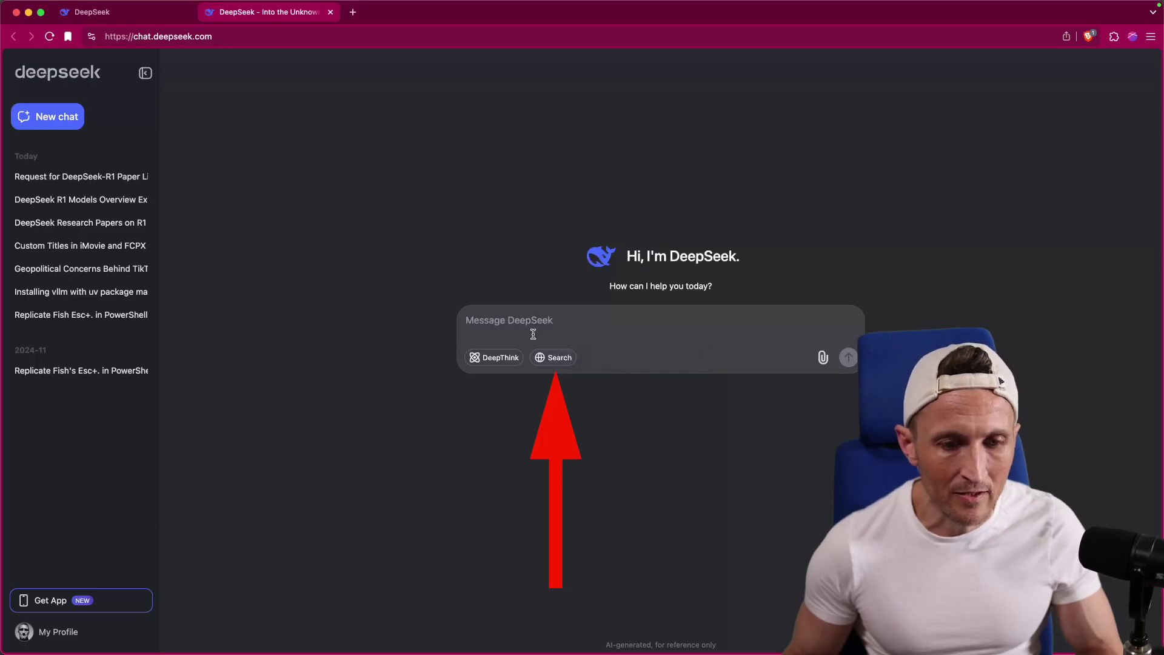
Step: Ask 'find me the deepseek r1 repo' and check the DeepSeek R1 GitHub link it returns
type("find")
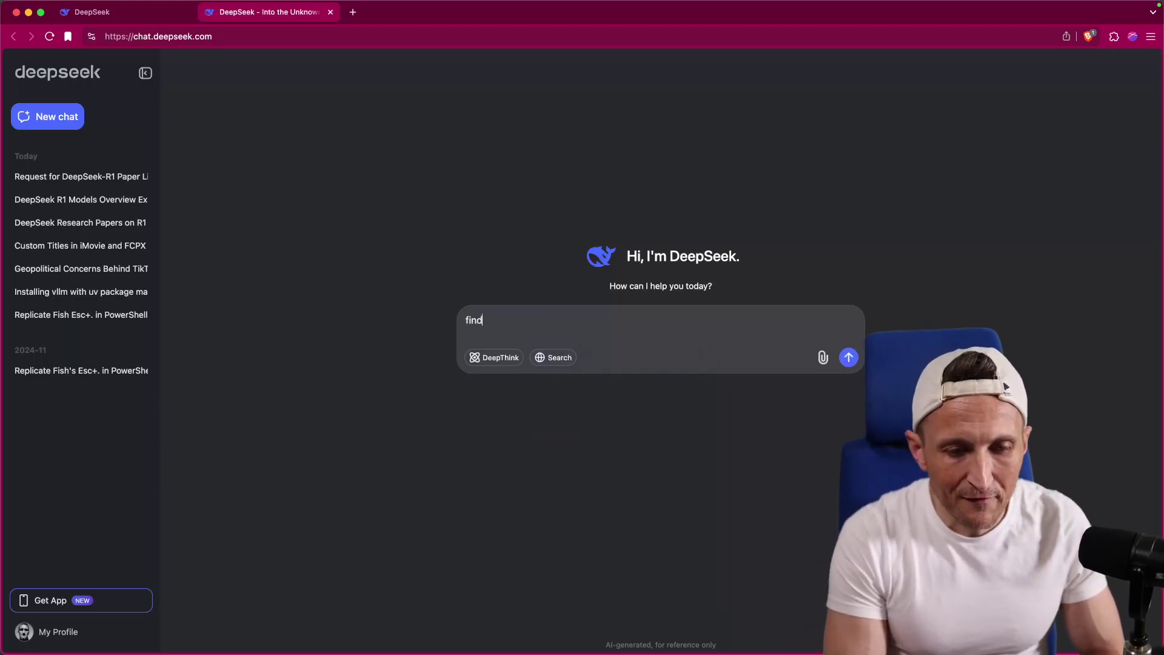
type(" me the deepseek r")
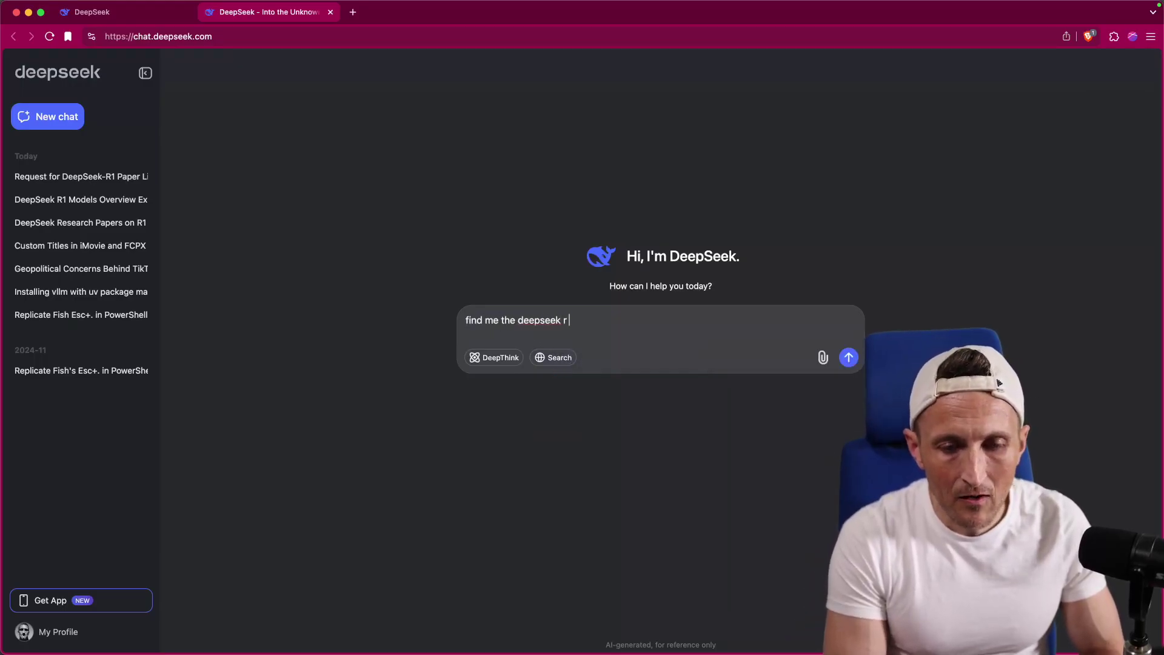
key("BackSpace")
type("1 repo")
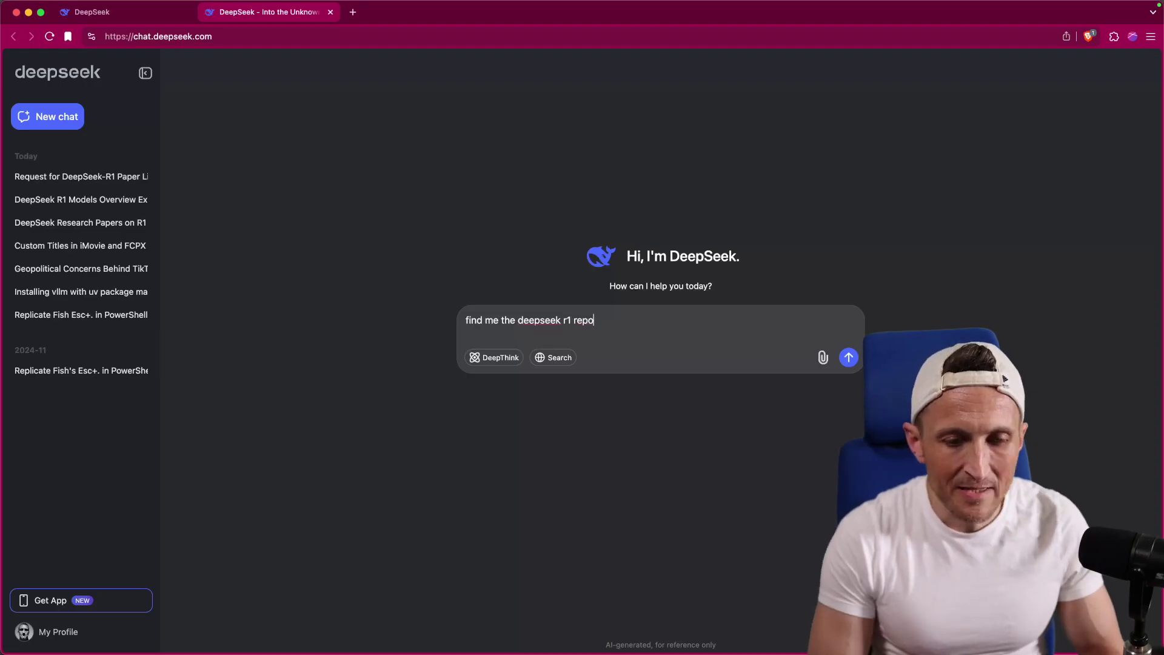
key("Return")
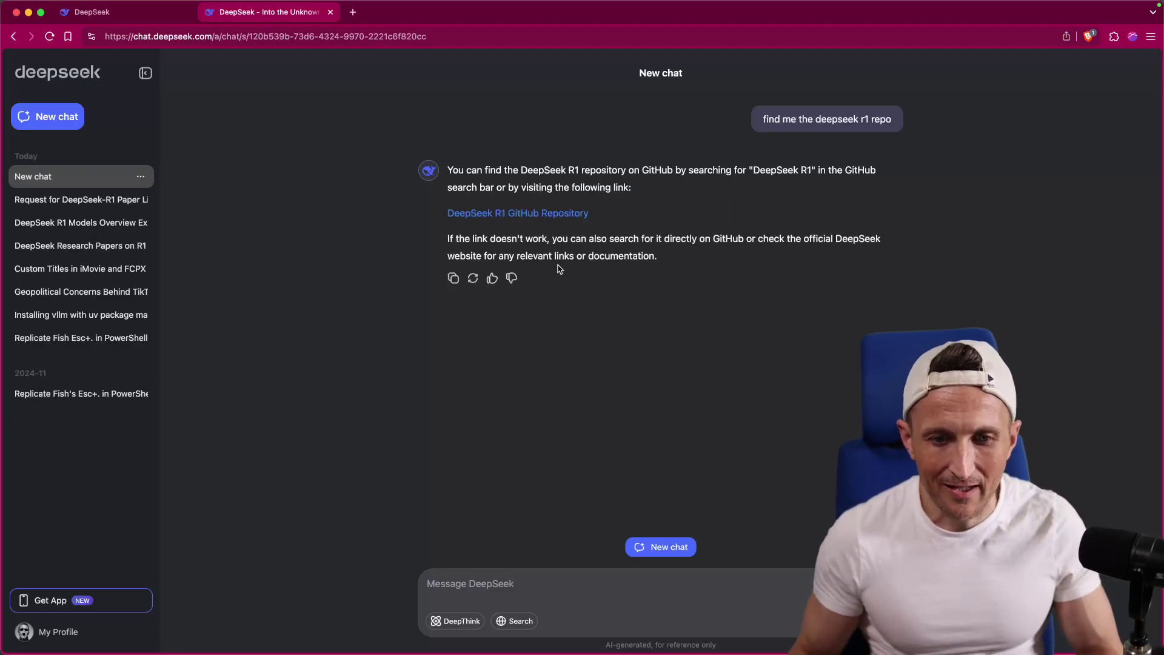
left_click(561, 213)
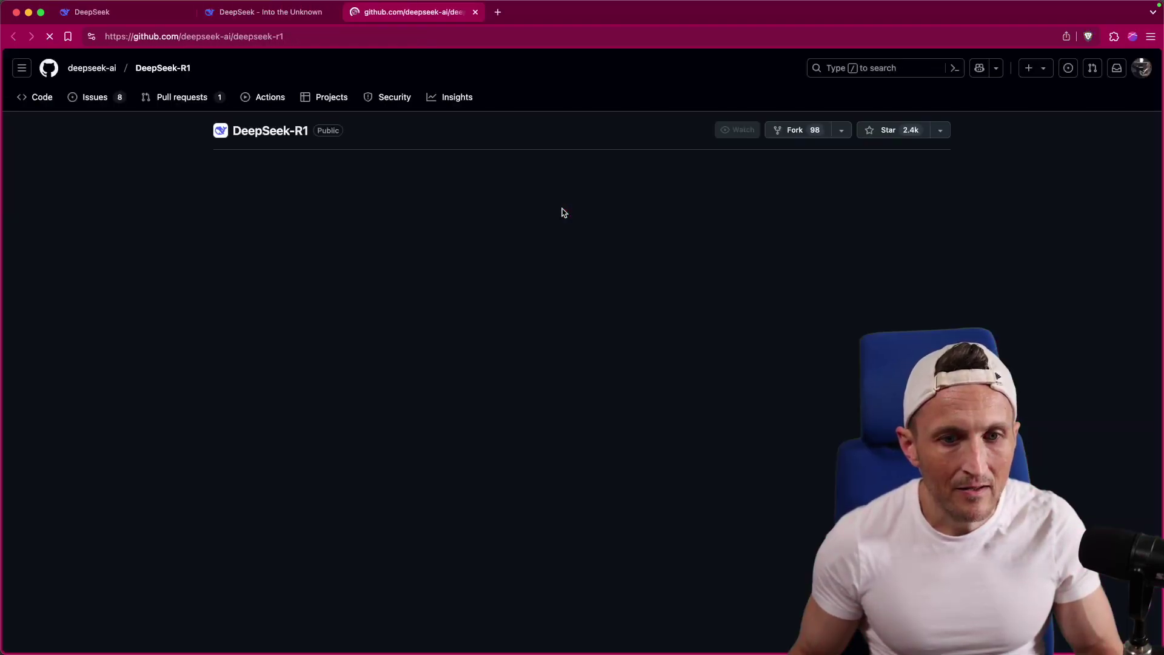
key("super+w")
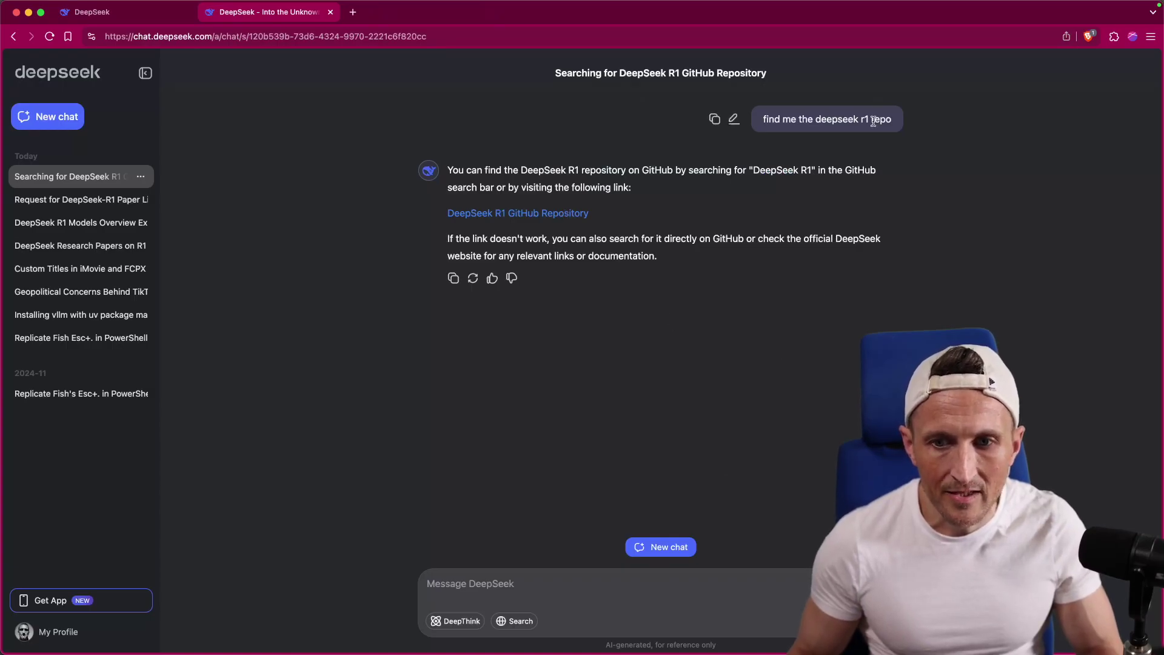
Step: Resend the R1 repo question with Search enabled and view its 36 search results
left_click(734, 119)
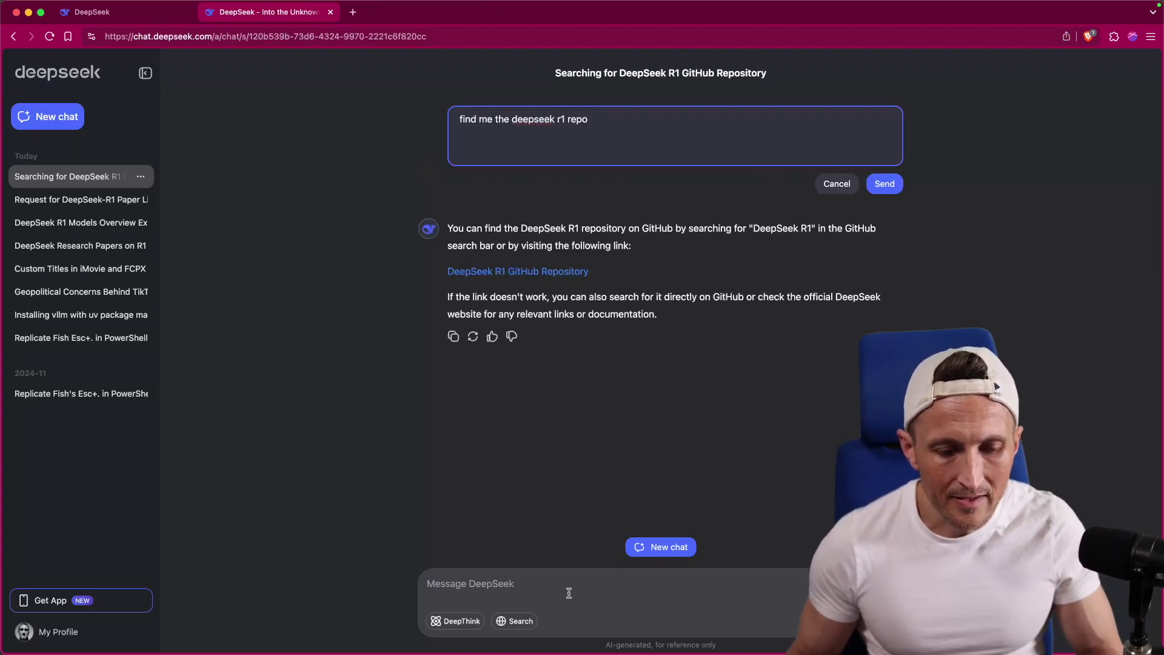
left_click(518, 621)
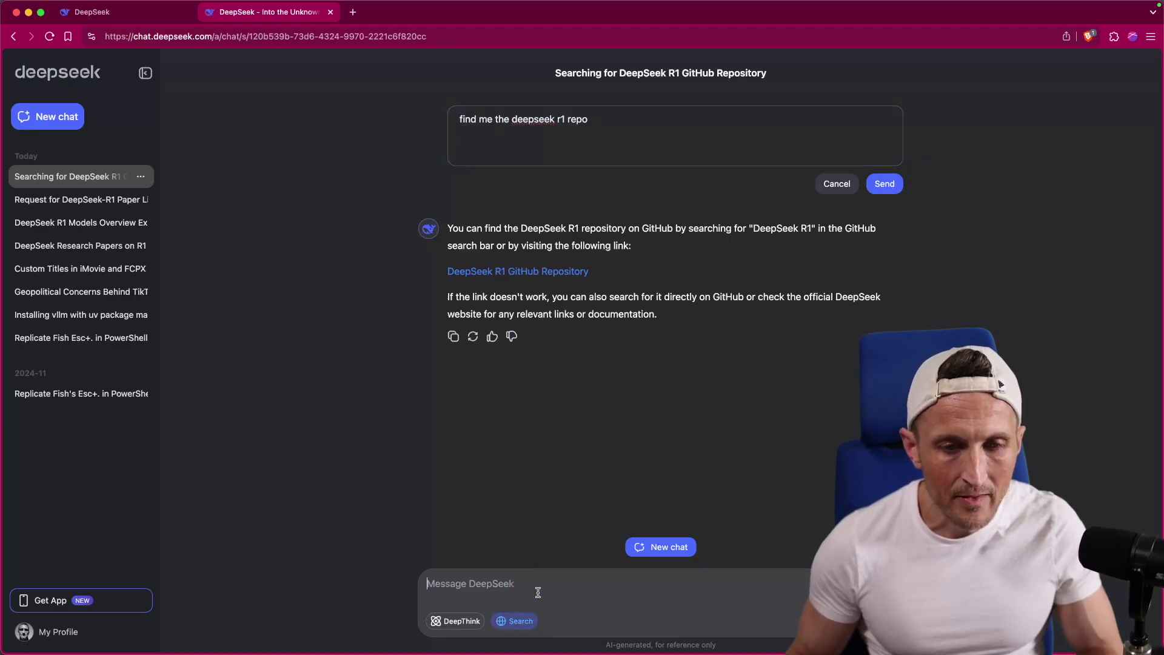
left_click(890, 185)
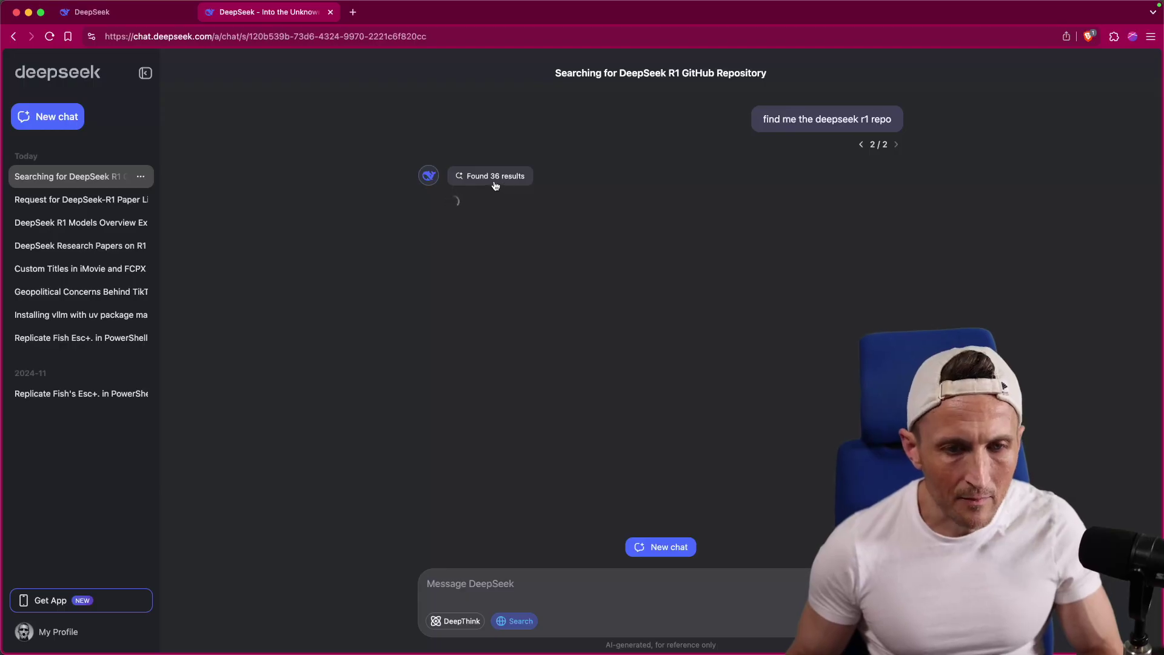
left_click(496, 183)
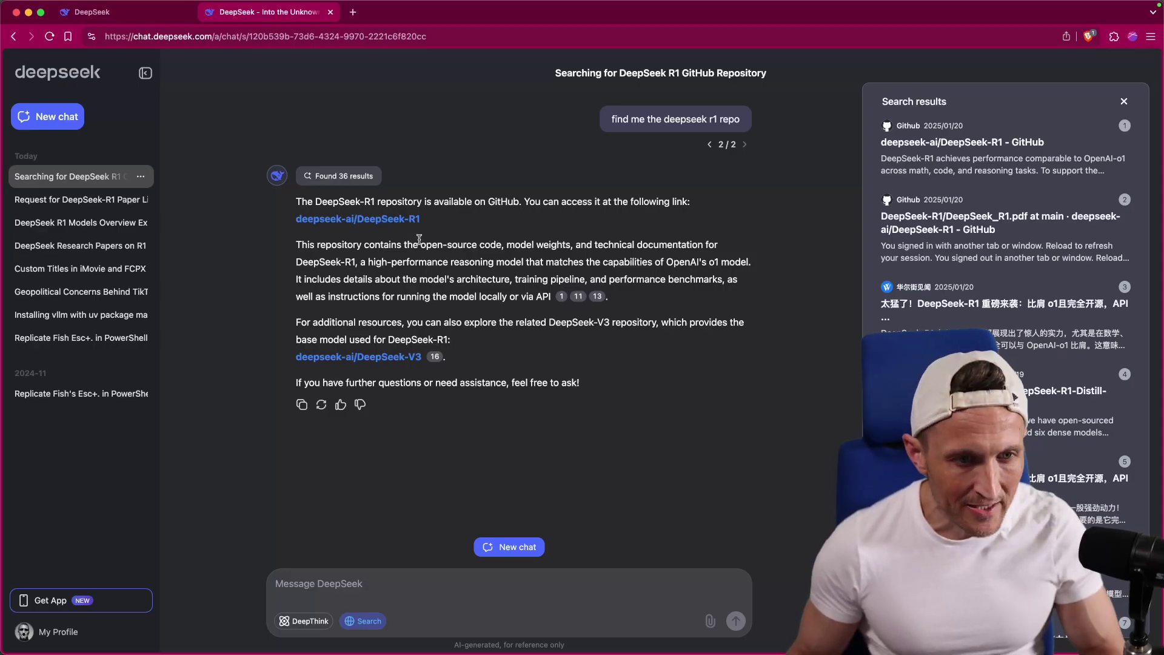
Step: Close the chat and set QuickTime's movie recording source to the Bar screen
key("super+w")
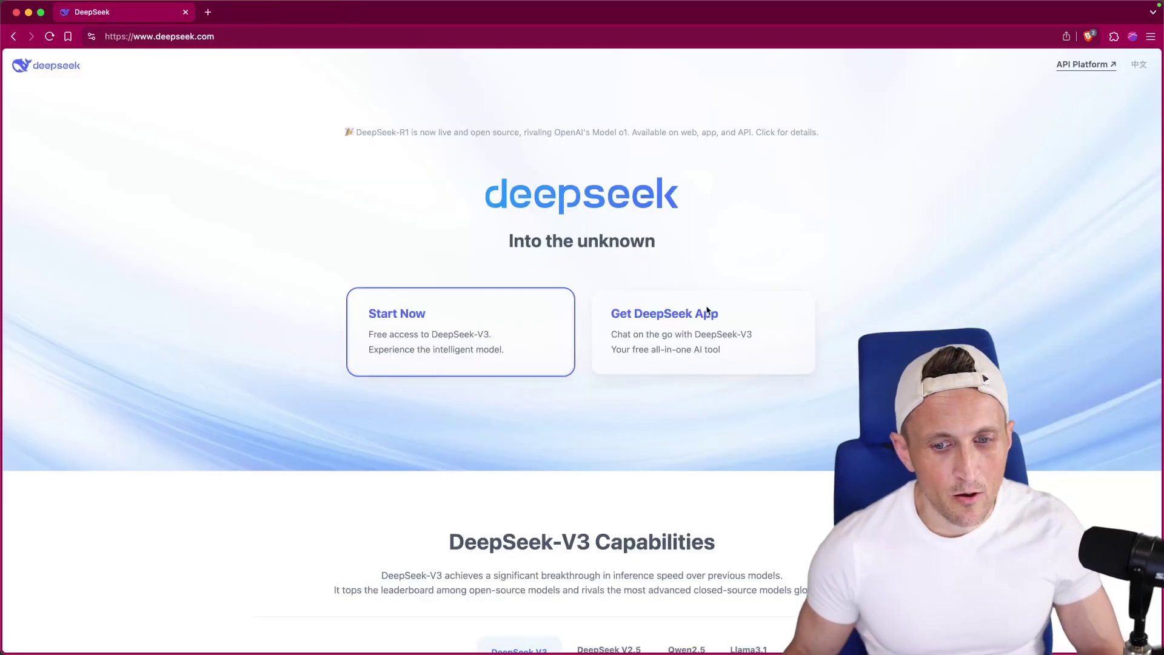
mouse_move(667, 321)
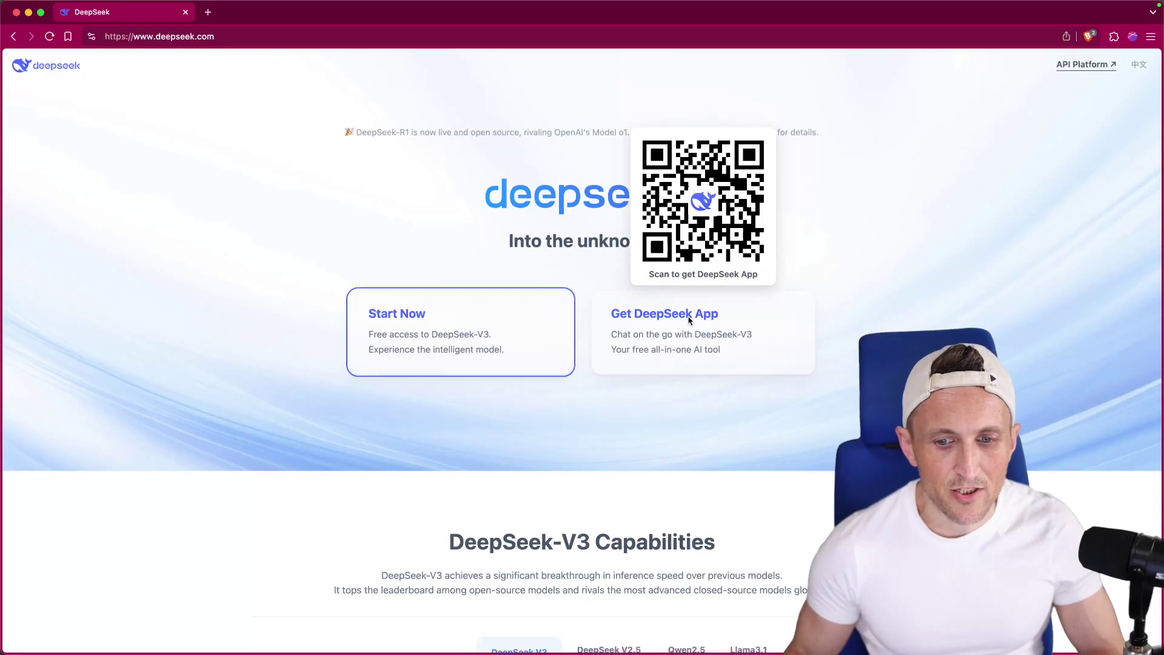
key("super+Tab")
left_click(539, 482)
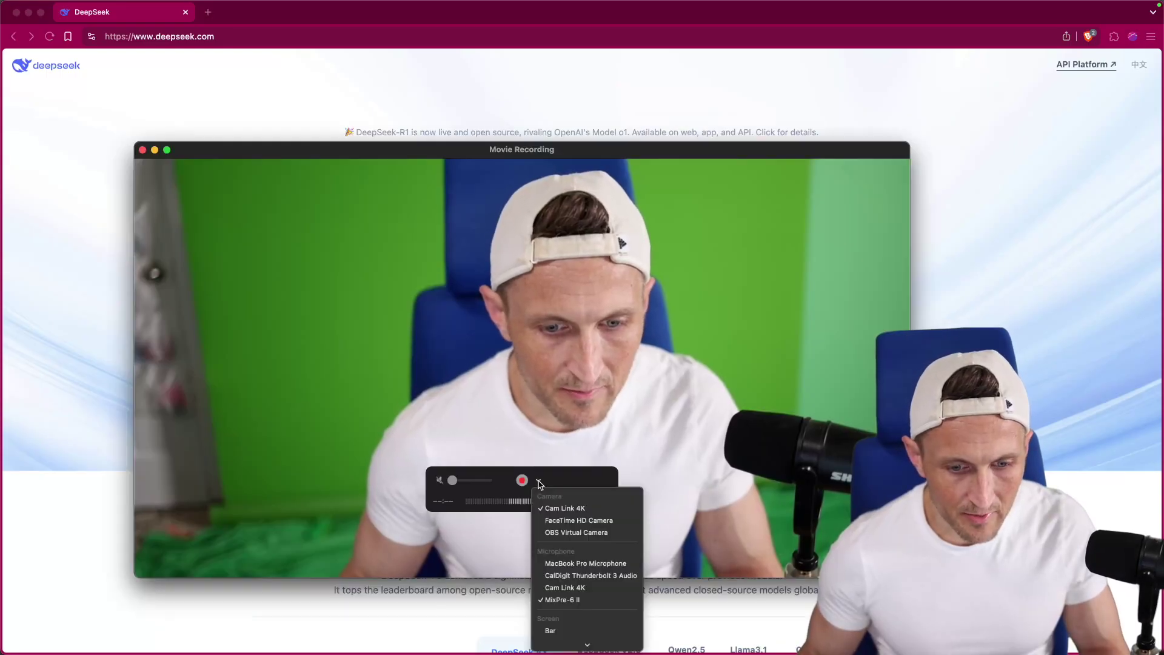
scroll(582, 597, "down", 3)
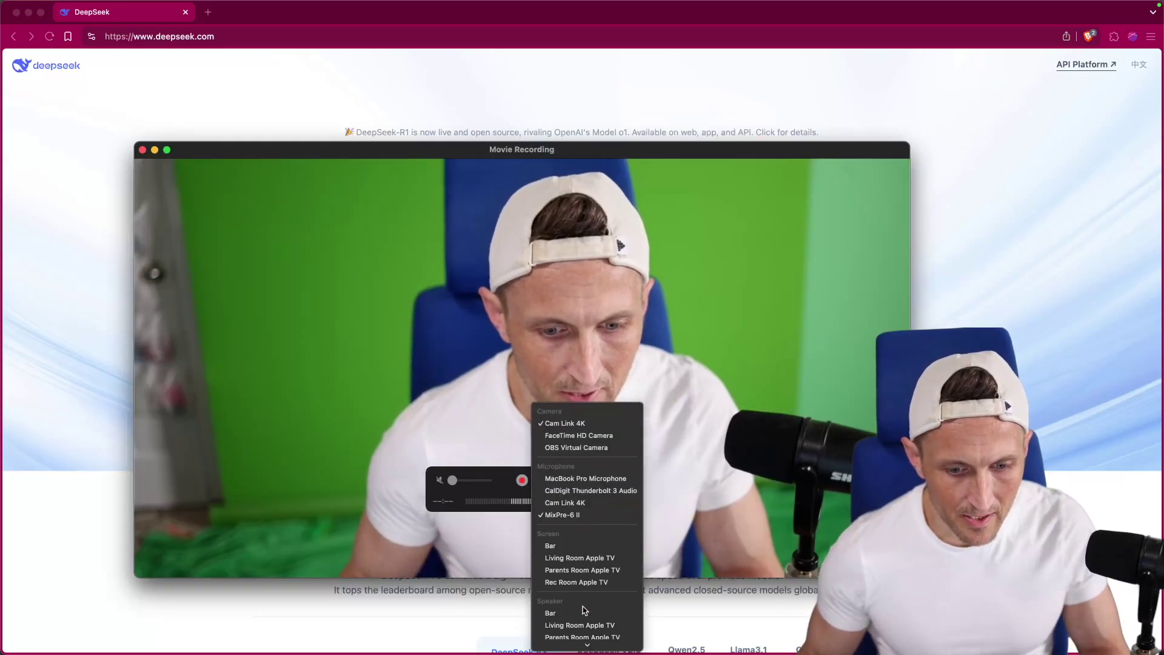
left_click(591, 546)
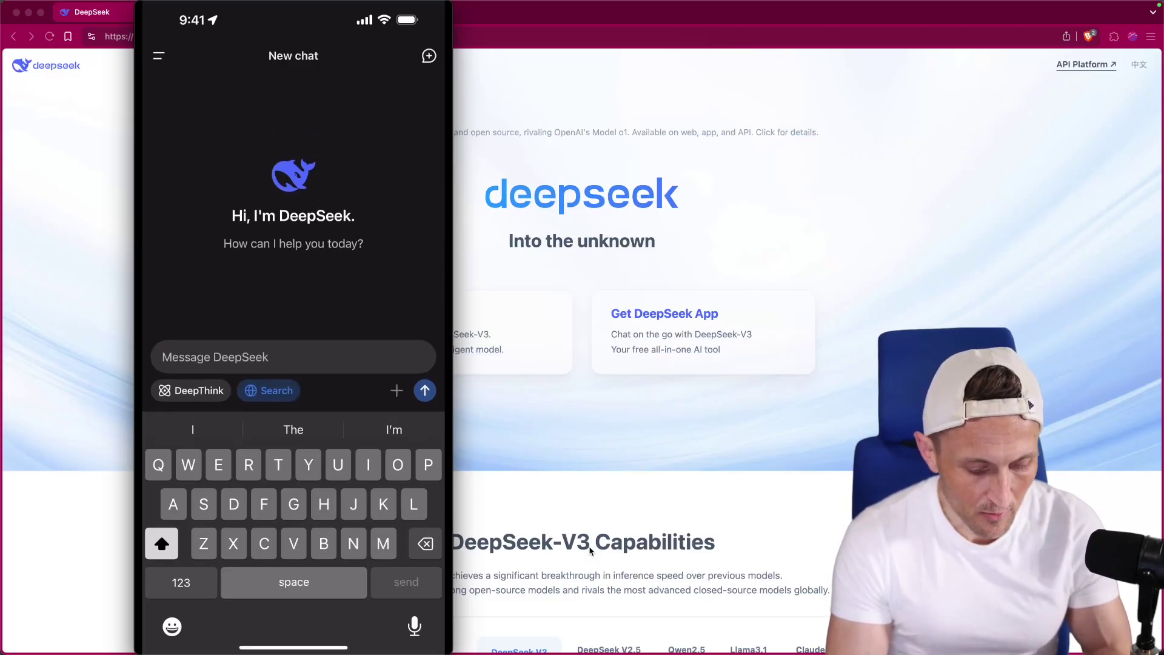
Step: Ask 'Who is the current POTUS ?' in the iOS app with web search on
type("Who is the current POTUS ?")
key("Return")
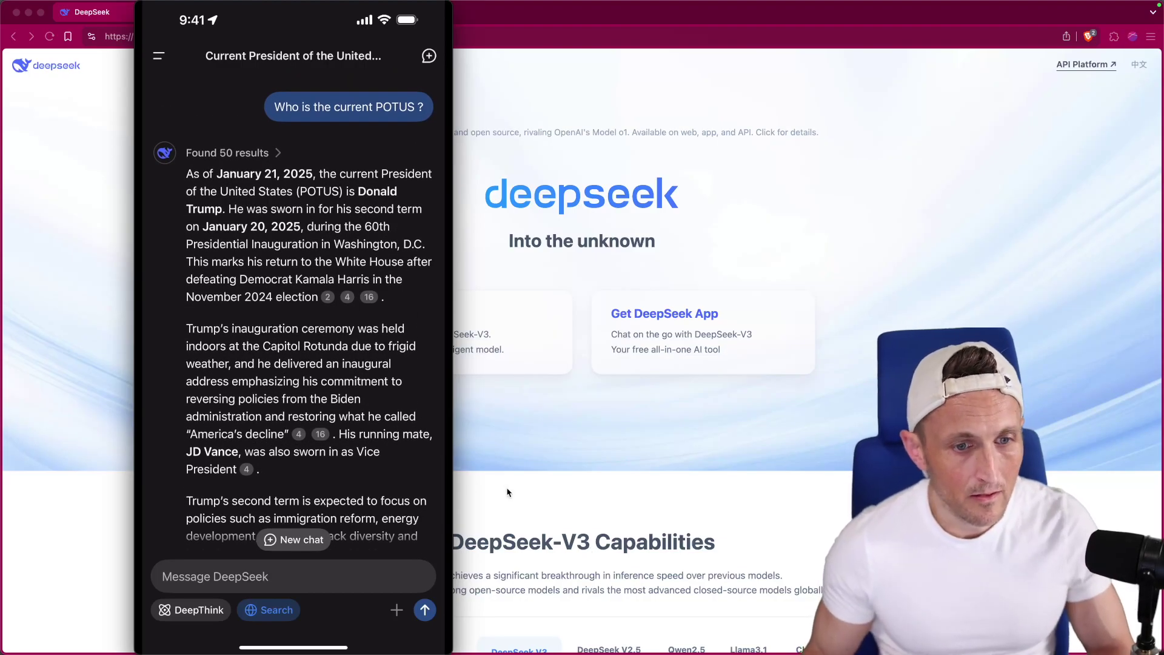
Step: Close the phone mirror and view the DeepSeek API platform's Top up page showing $2.12
left_click(448, 440)
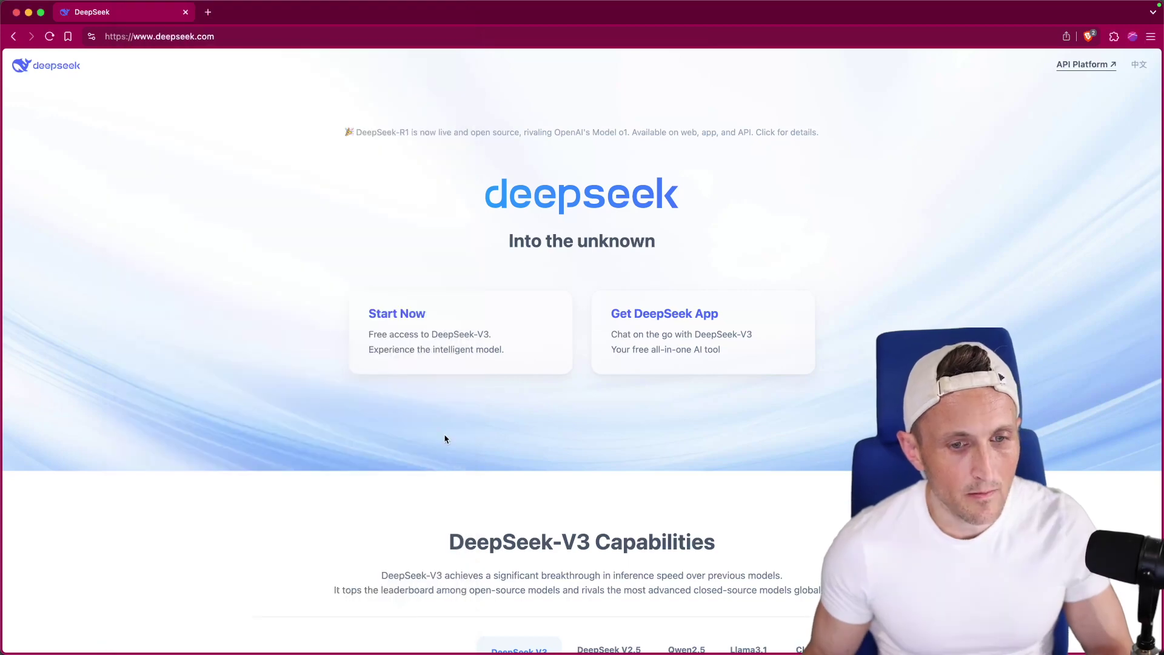
left_click(1076, 67)
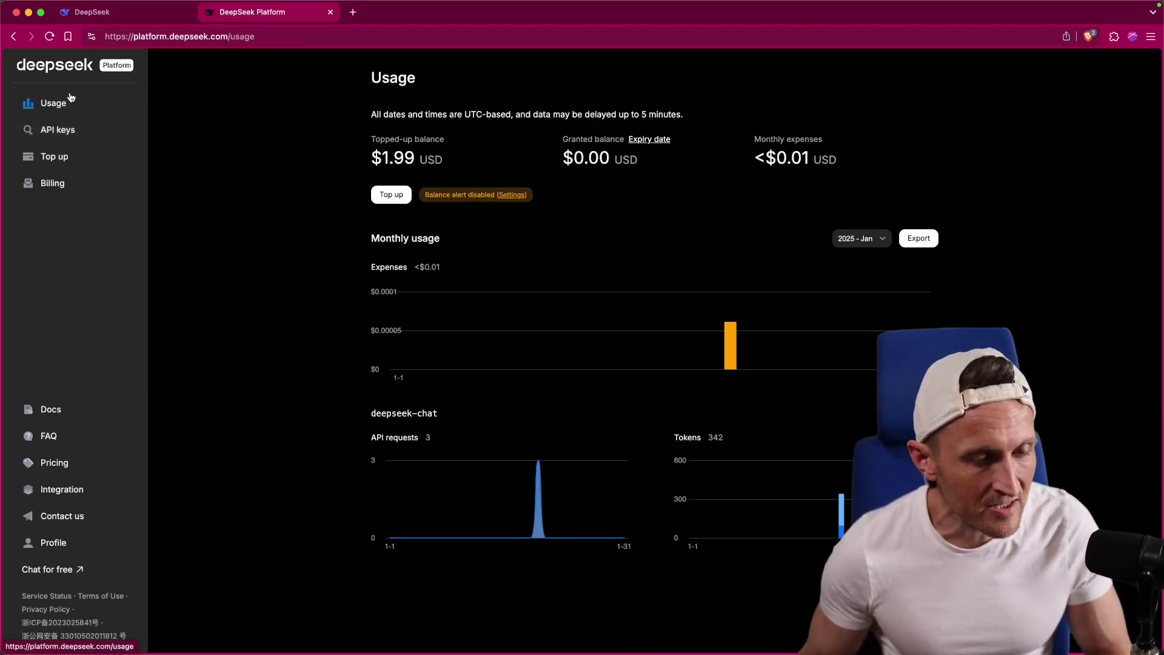
left_click(81, 156)
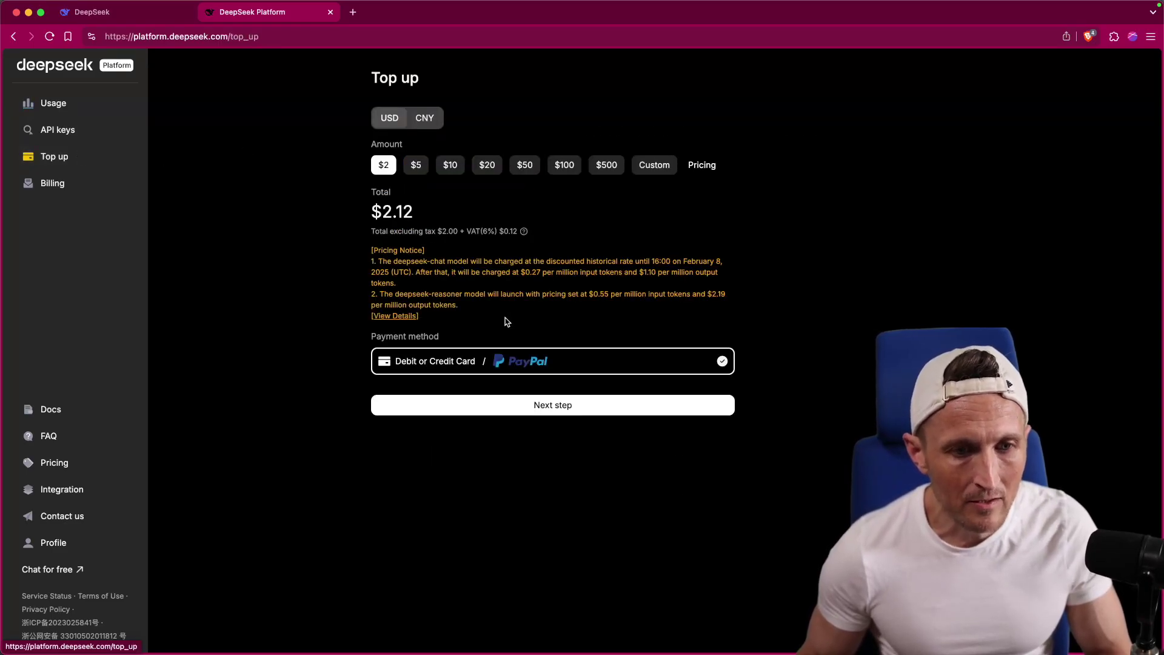
key("ctrl+Up")
left_click(424, 228)
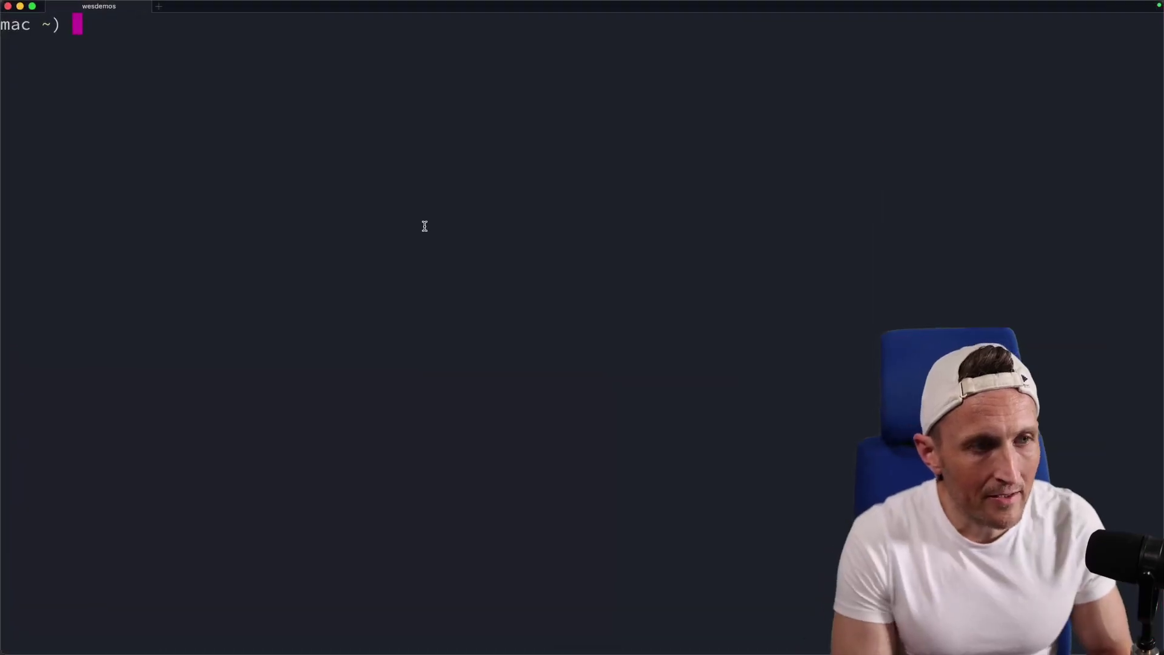
type("curl")
key("super+v")
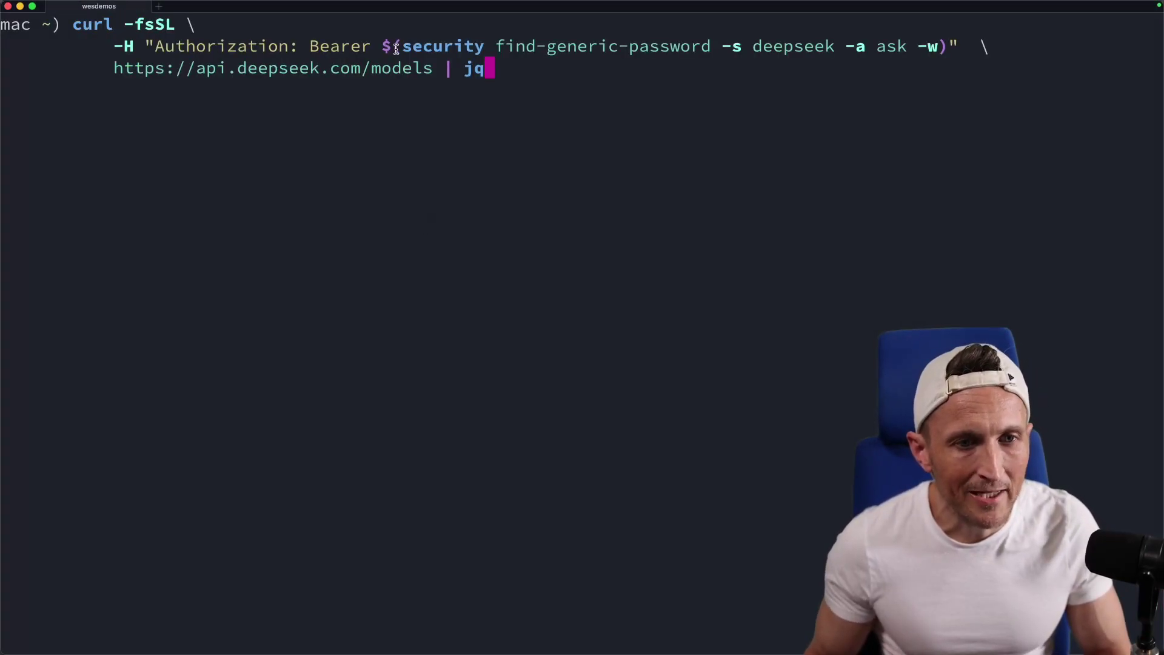
left_click_drag(383, 46, 485, 47)
left_click(416, 67)
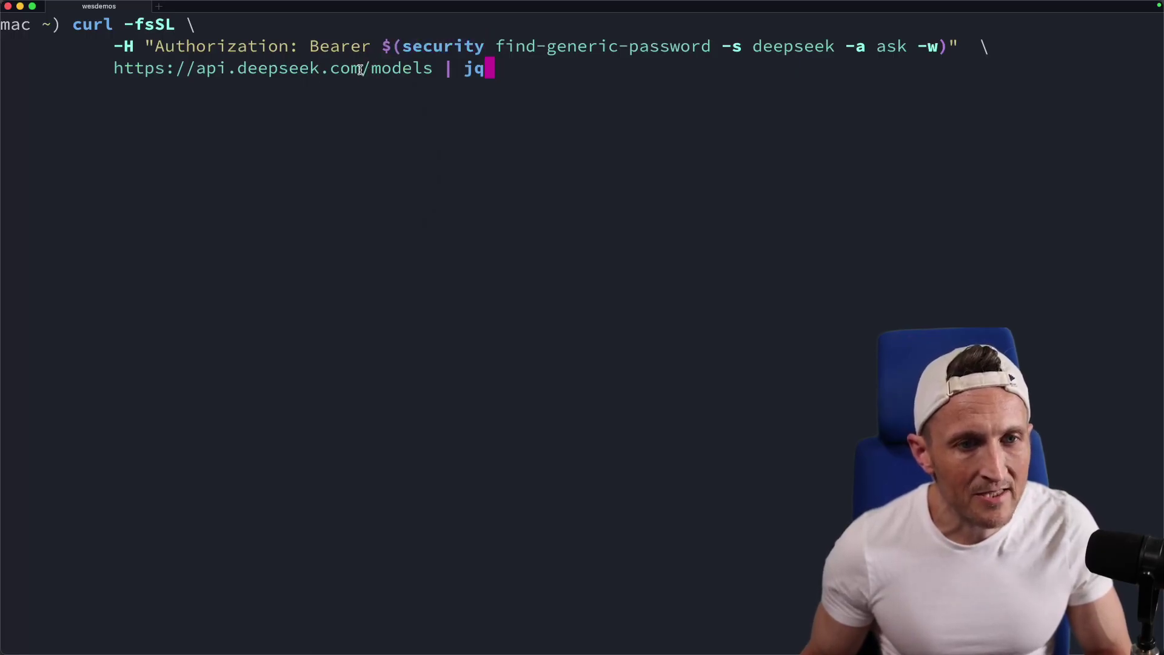
left_click_drag(363, 68, 429, 69)
key("Return")
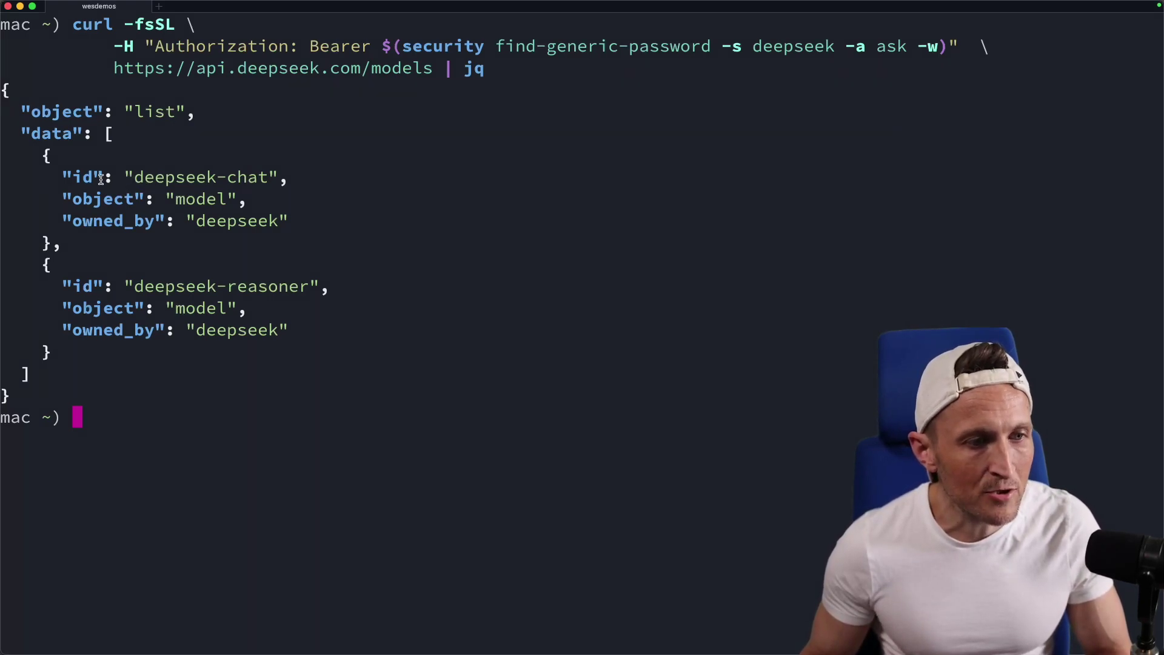
Step: Highlight the deepseek-chat and deepseek-reasoner model ids in the JSON output
left_click_drag(113, 177, 293, 177)
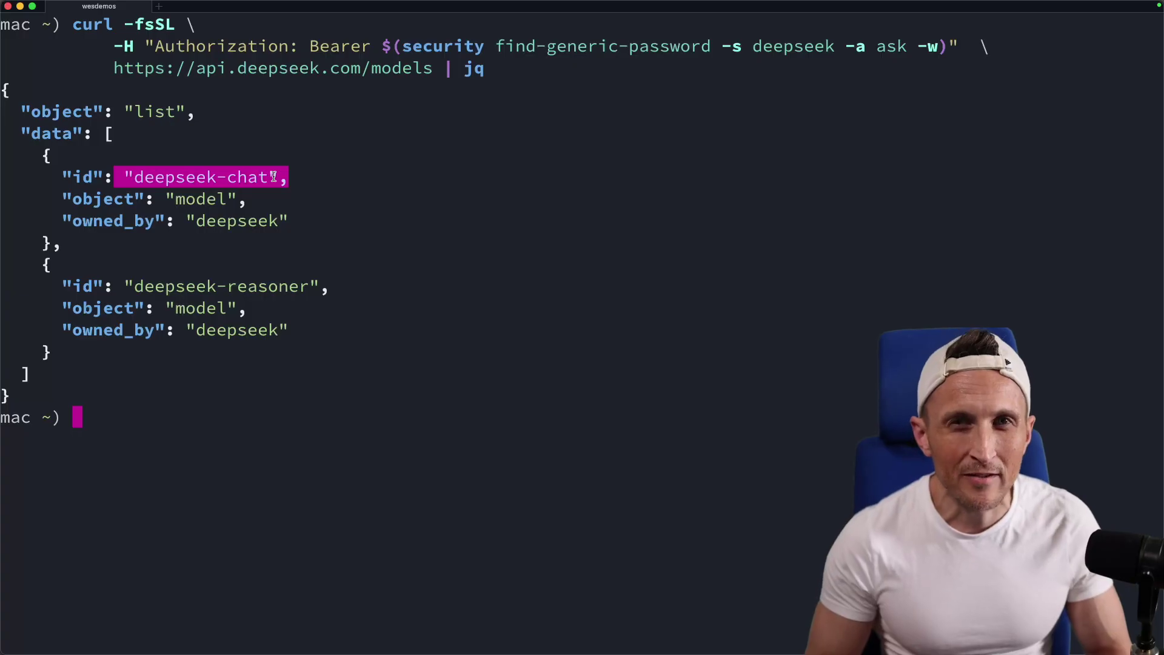
left_click_drag(124, 288, 327, 294)
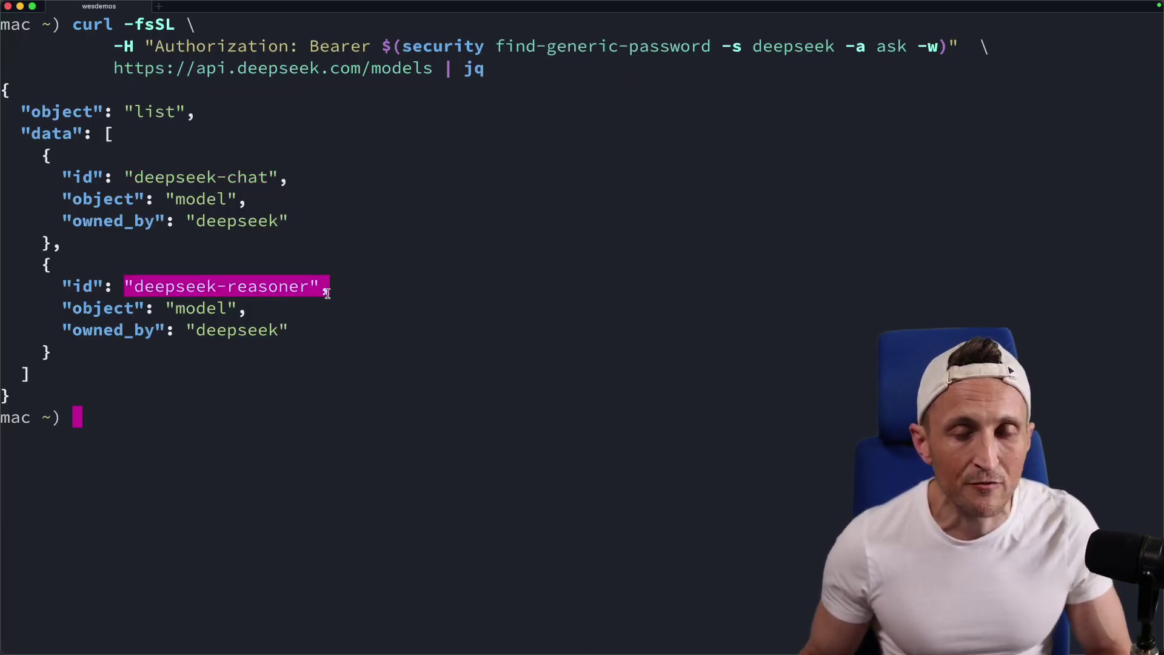
left_click(255, 282)
left_click_drag(229, 287, 310, 286)
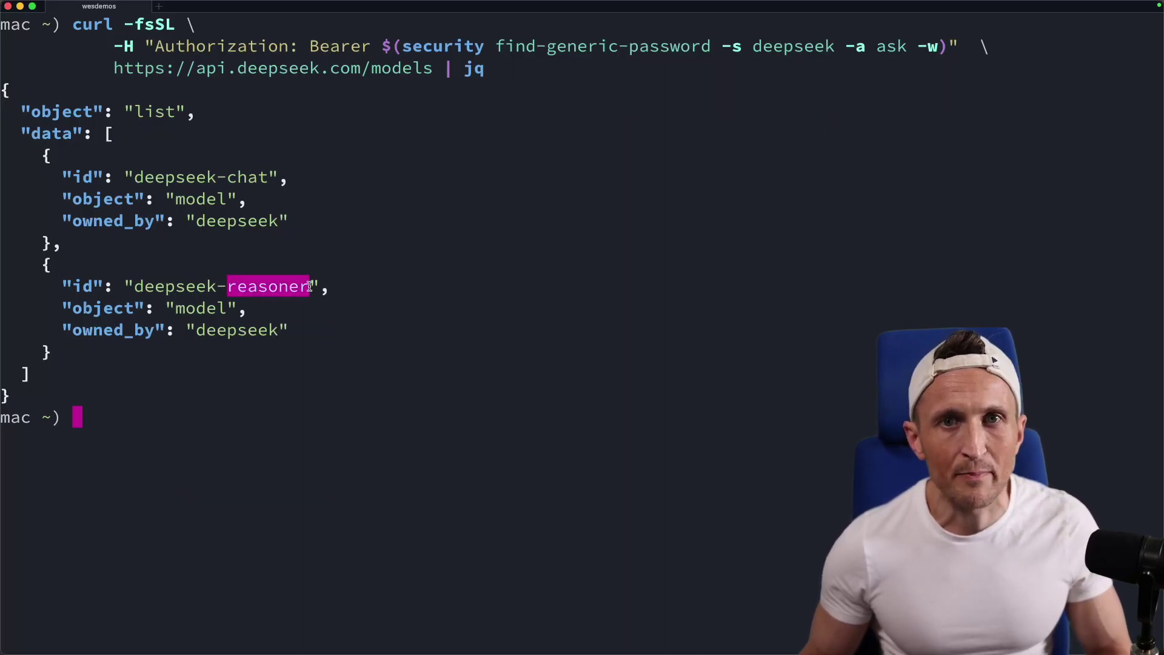